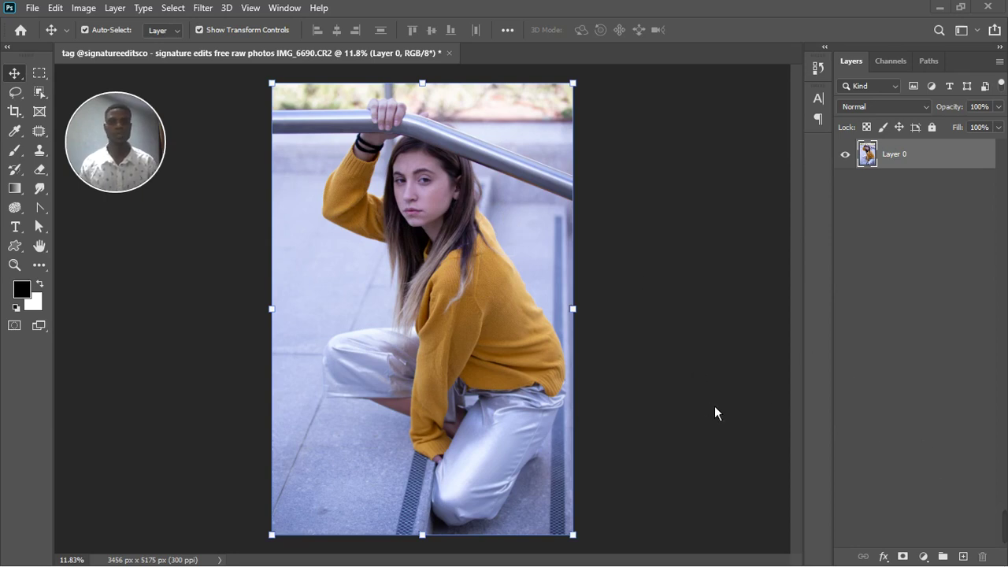
Add a black Solid Color fill layer, Color Fill 1, above Layer 0.
left_click(924, 556)
left_click(912, 302)
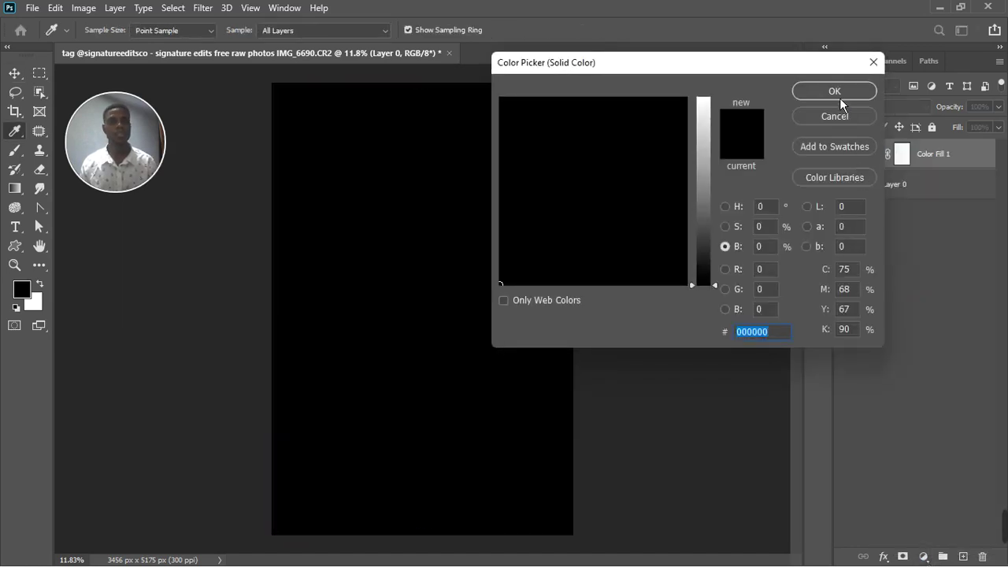
left_click(839, 98)
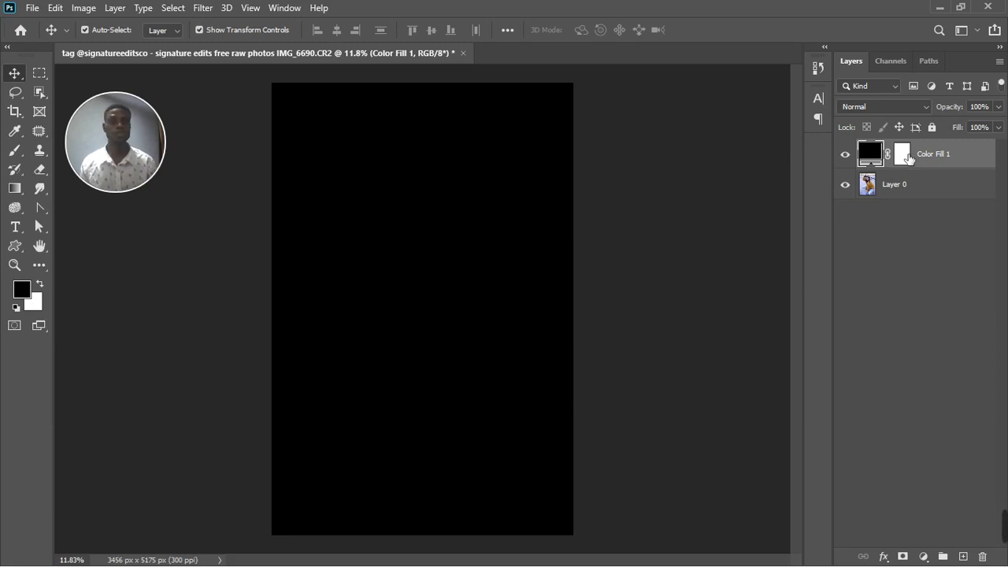
Hide Color Fill 1 and check its colour settings, then cancel without changes.
left_click(846, 156)
double_click(869, 153)
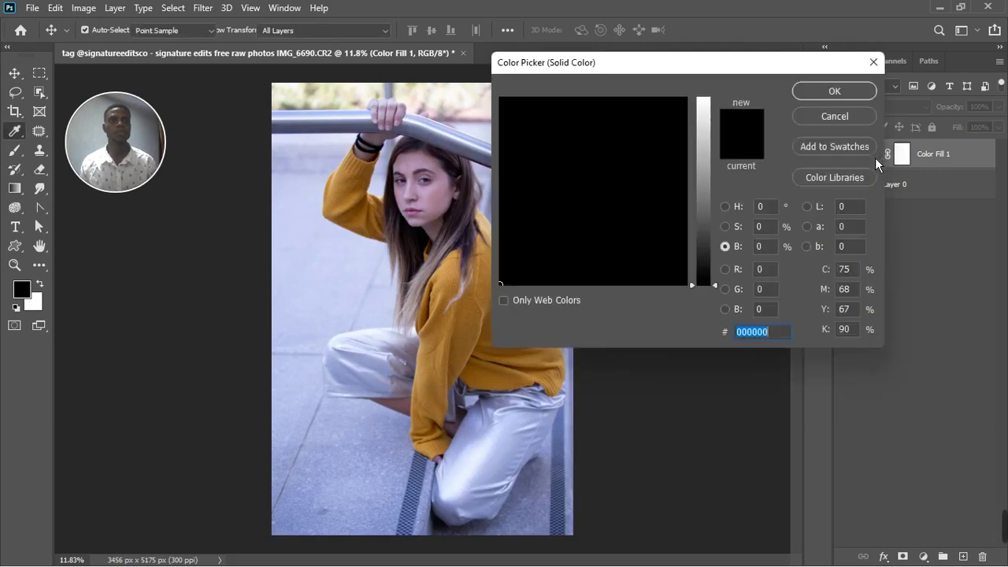
left_click_drag(702, 69, 792, 91)
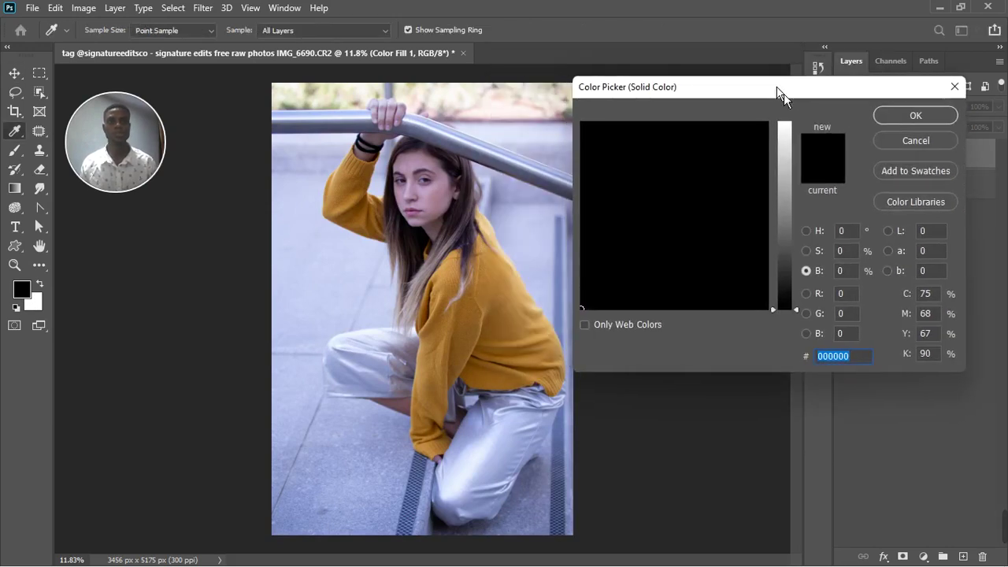
left_click(927, 141)
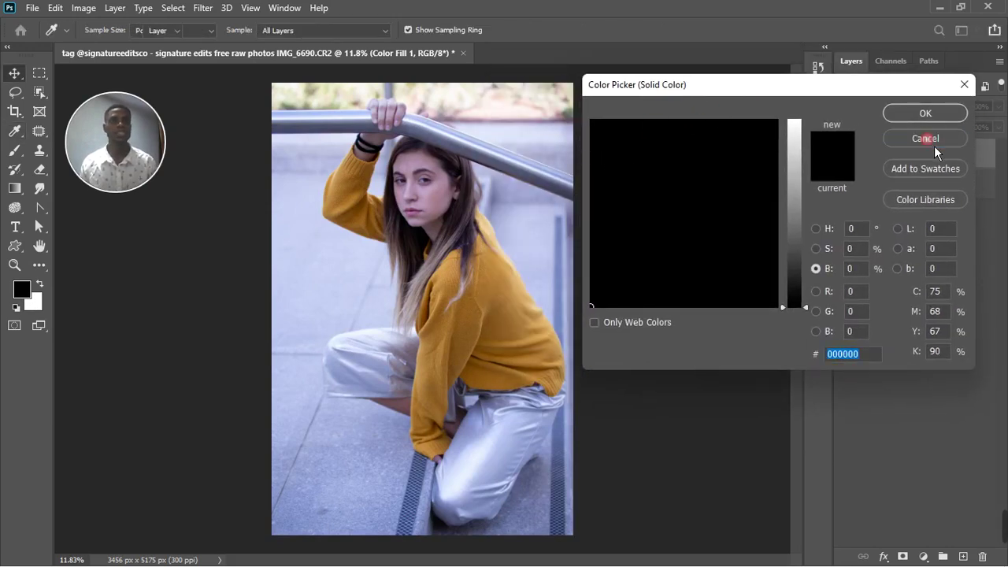
Zoom in on her eye and sample blue-grey 7c82b1 as the fill colour.
scroll(431, 163, "up", 2)
scroll(431, 205, "up", 2)
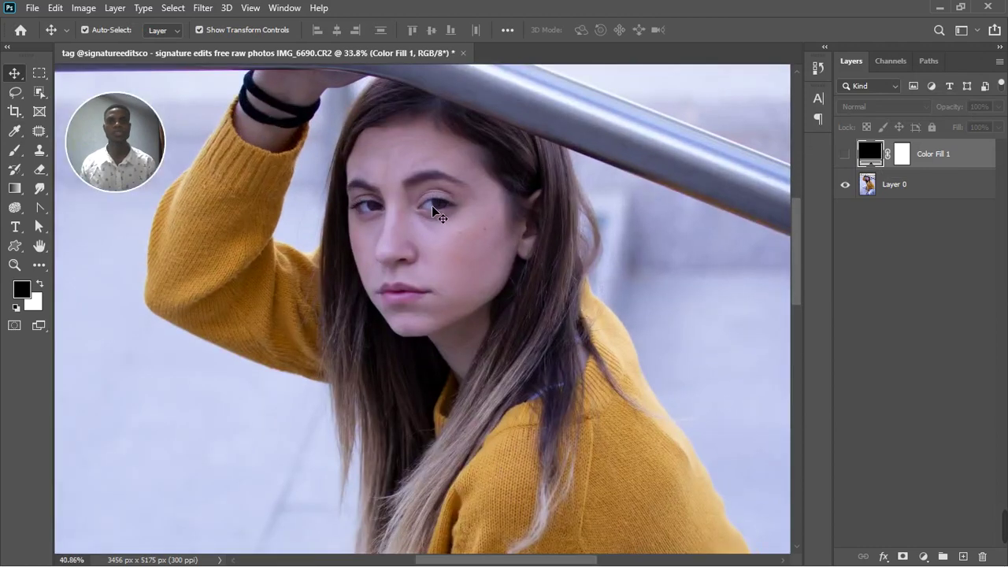
scroll(434, 196, "up", 1)
scroll(434, 196, "up", 1)
scroll(434, 190, "up", 1)
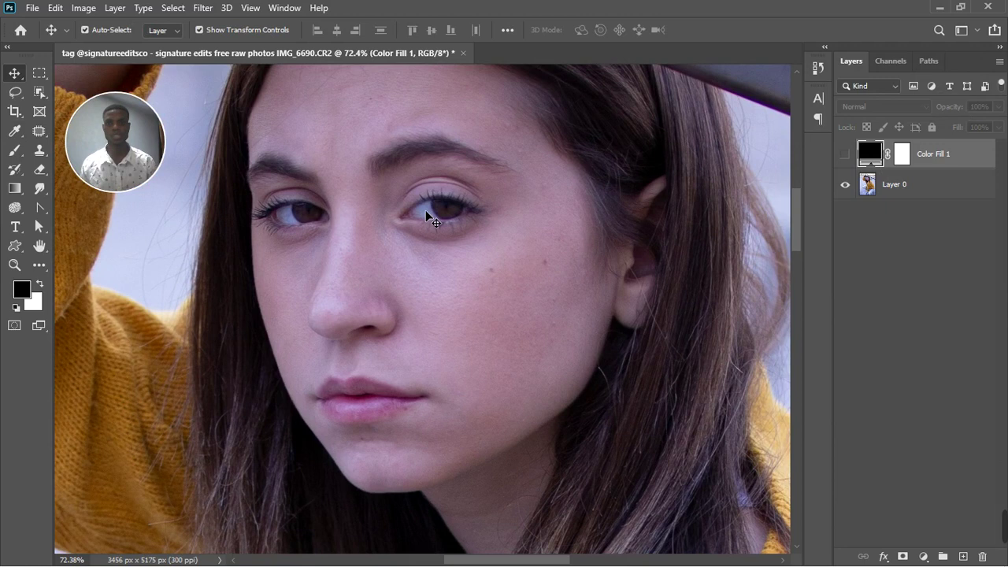
double_click(877, 158)
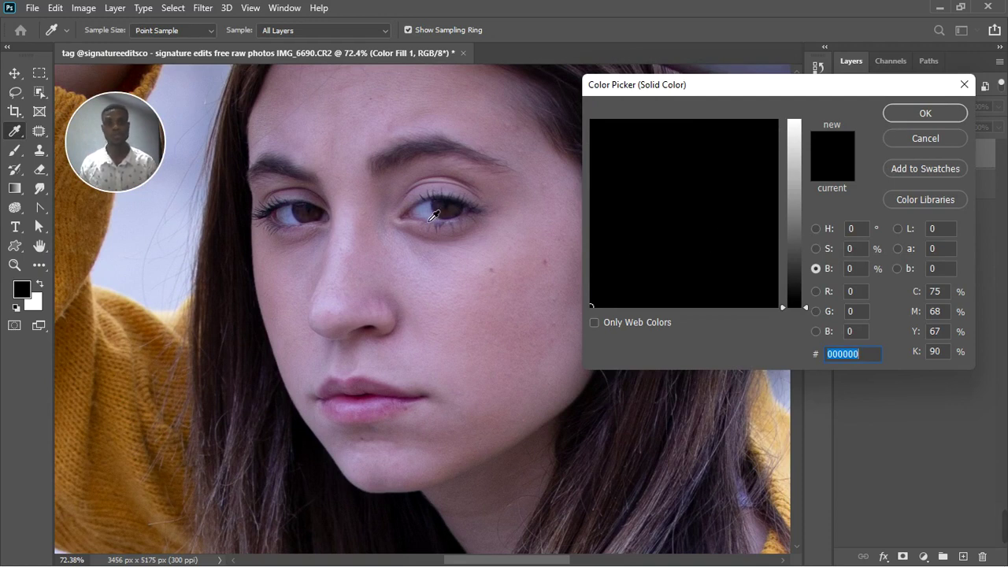
left_click(430, 219)
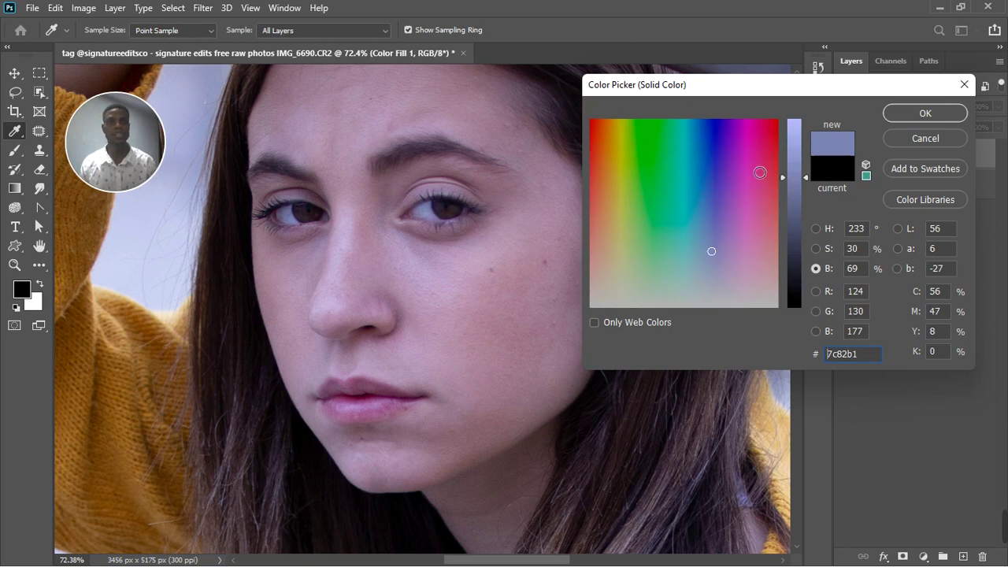
left_click(916, 118)
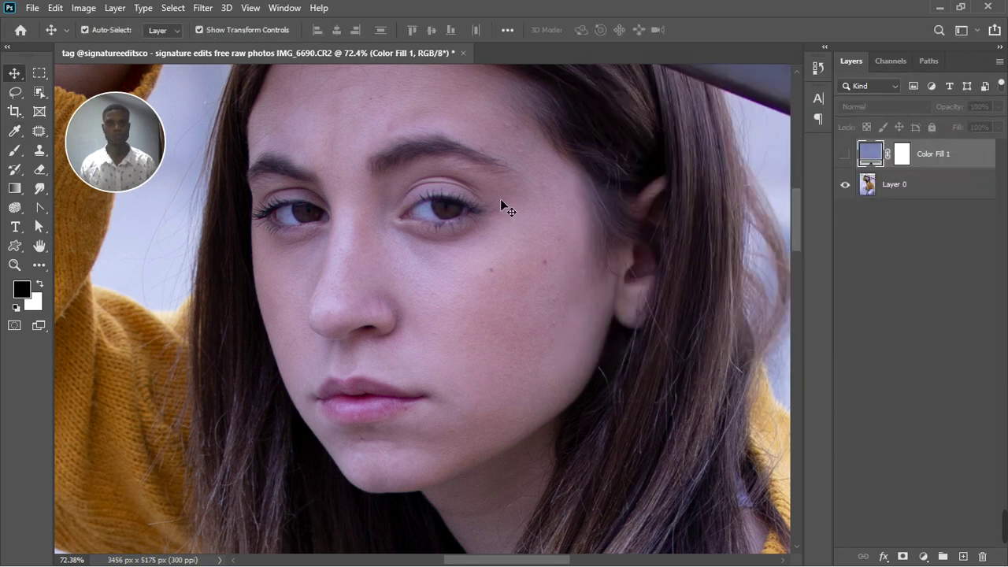
Make the blue-grey Color Fill 1 layer visible again.
scroll(500, 201, "down", 5)
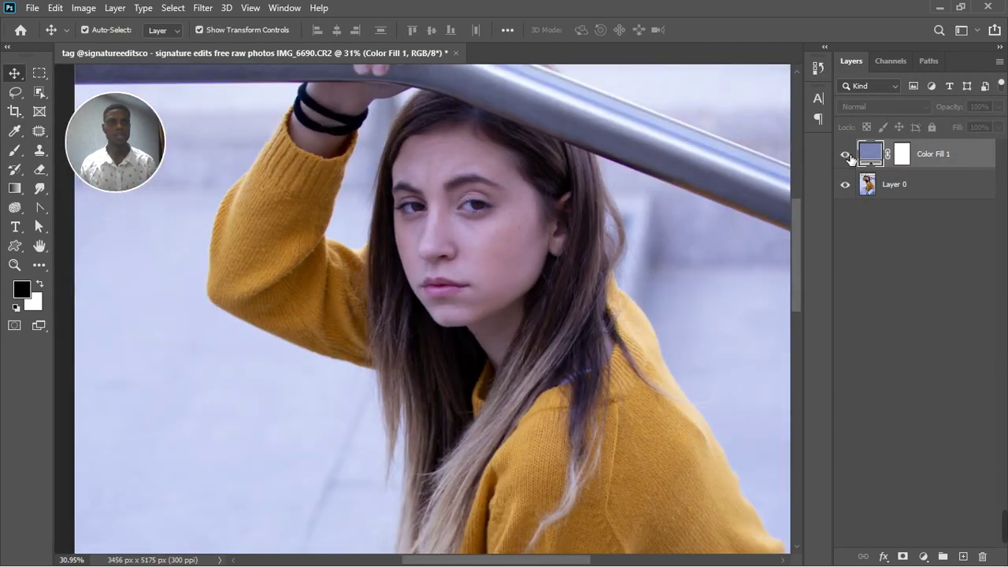
left_click(845, 153)
scroll(584, 162, "down", 3)
scroll(584, 162, "down", 2)
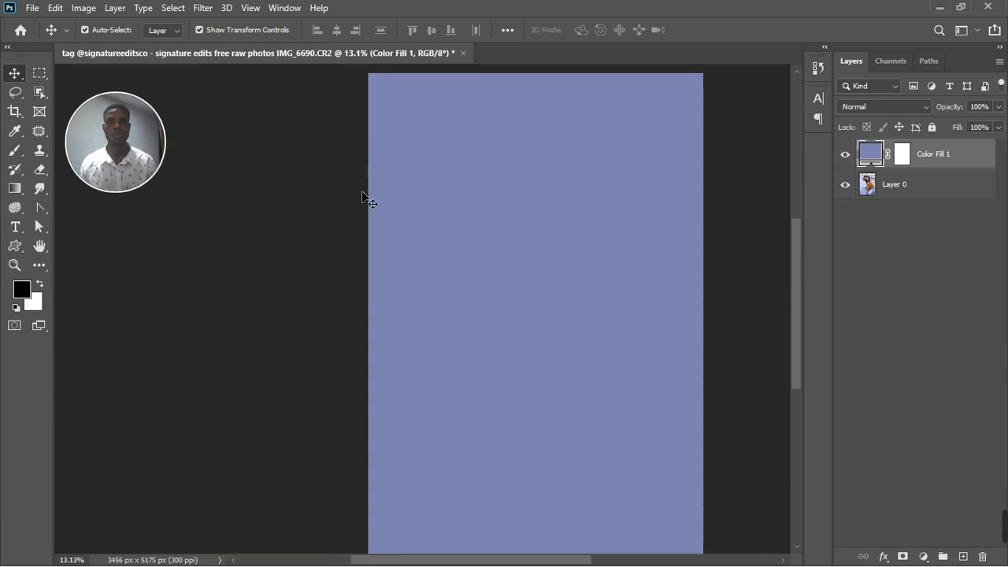
scroll(347, 197, "down", 1)
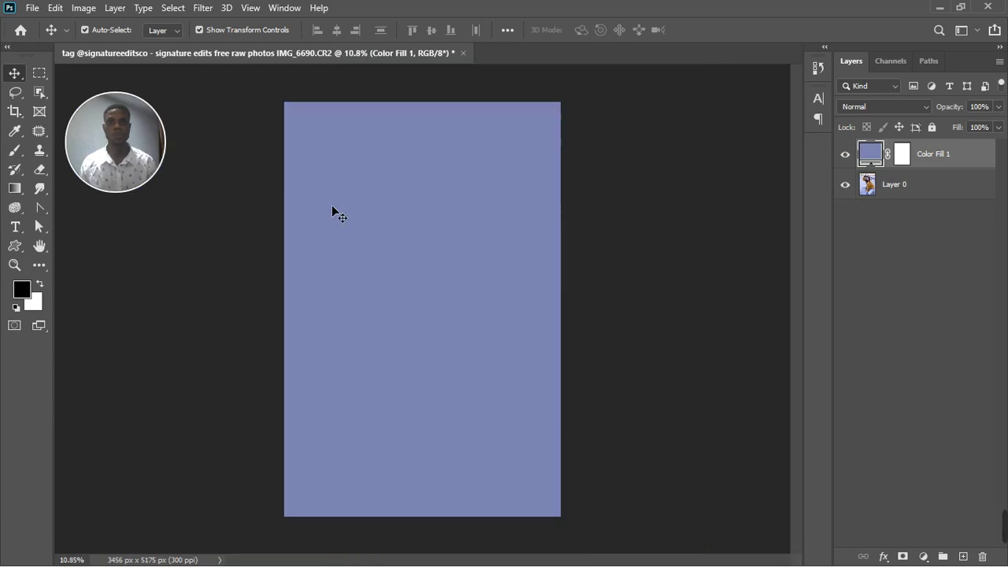
Set Color Fill 1's blend mode to Divide, brightening and neutralising the photo.
left_click(884, 112)
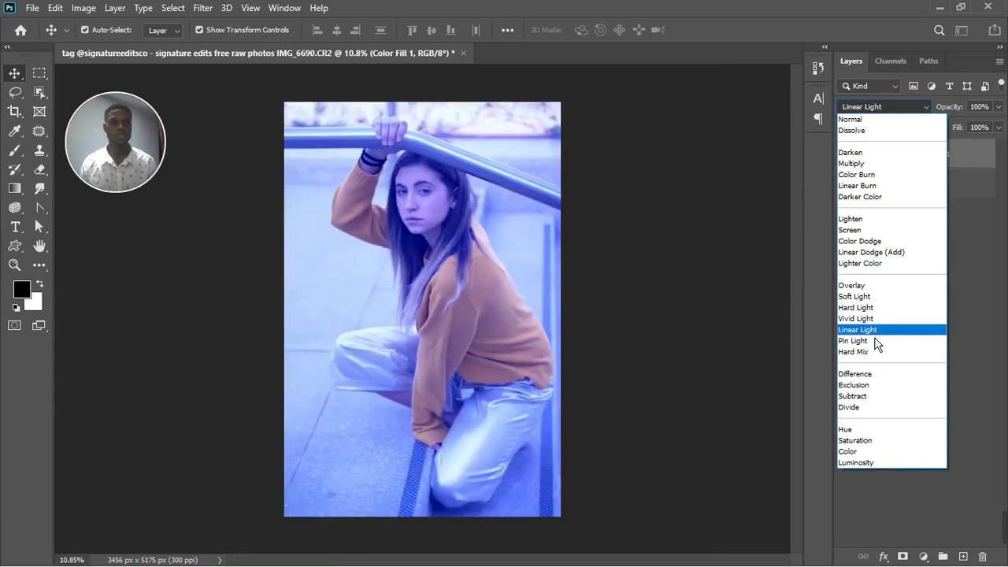
left_click(860, 407)
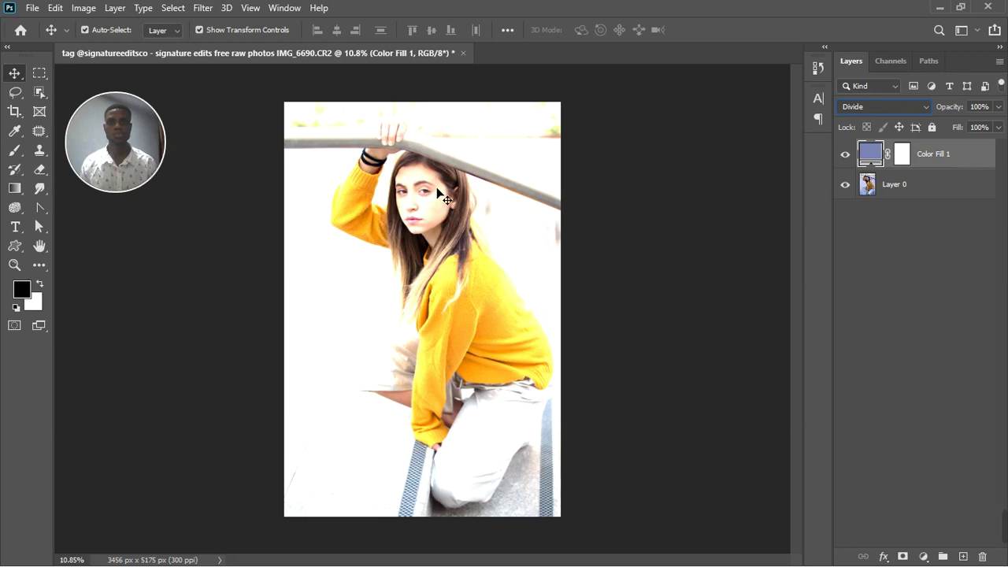
scroll(437, 189, "up", 1, "alt")
scroll(438, 189, "up", 3, "alt")
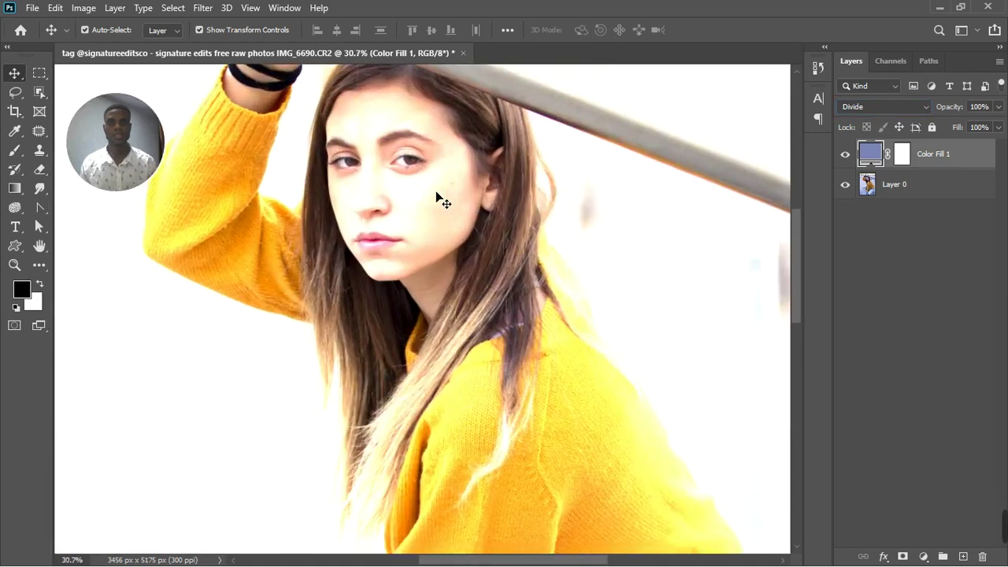
scroll(438, 191, "up", 3, "alt")
scroll(437, 190, "down", 1, "alt")
scroll(437, 191, "down", 2, "alt")
scroll(437, 191, "down", 2, "alt")
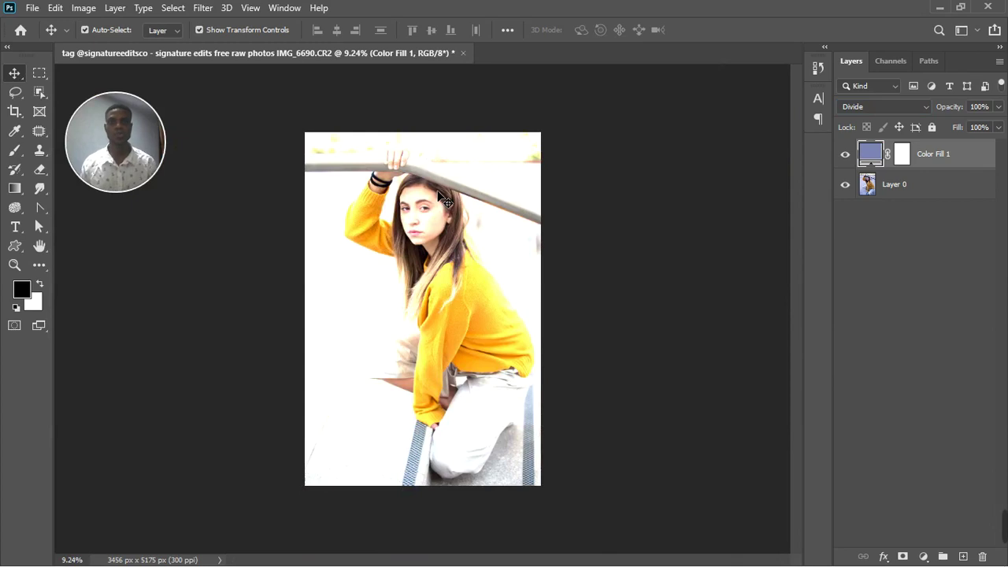
Raise the fill colour's brightness to 100% (b3bbff) using the B slider.
double_click(881, 155)
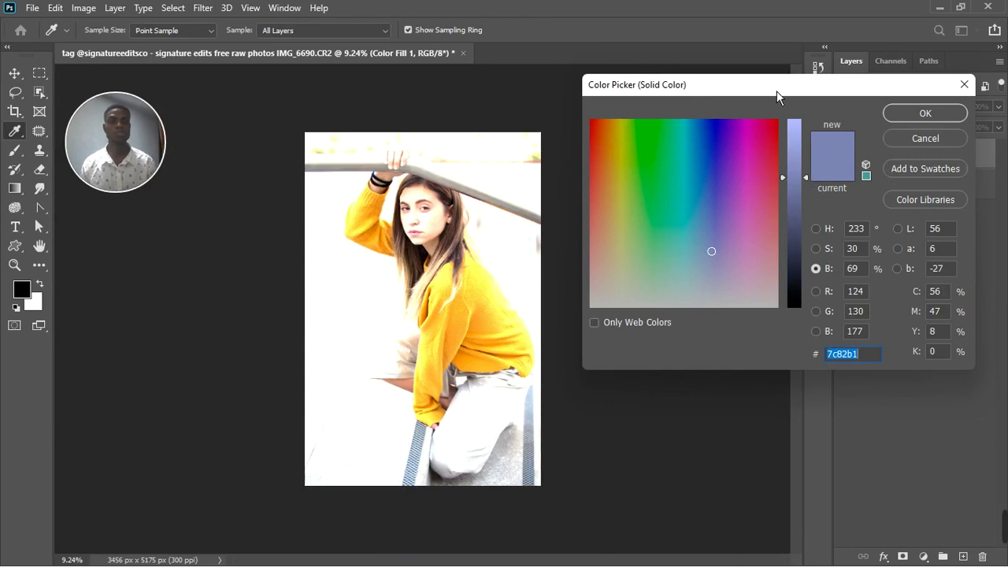
left_click_drag(782, 91, 753, 98)
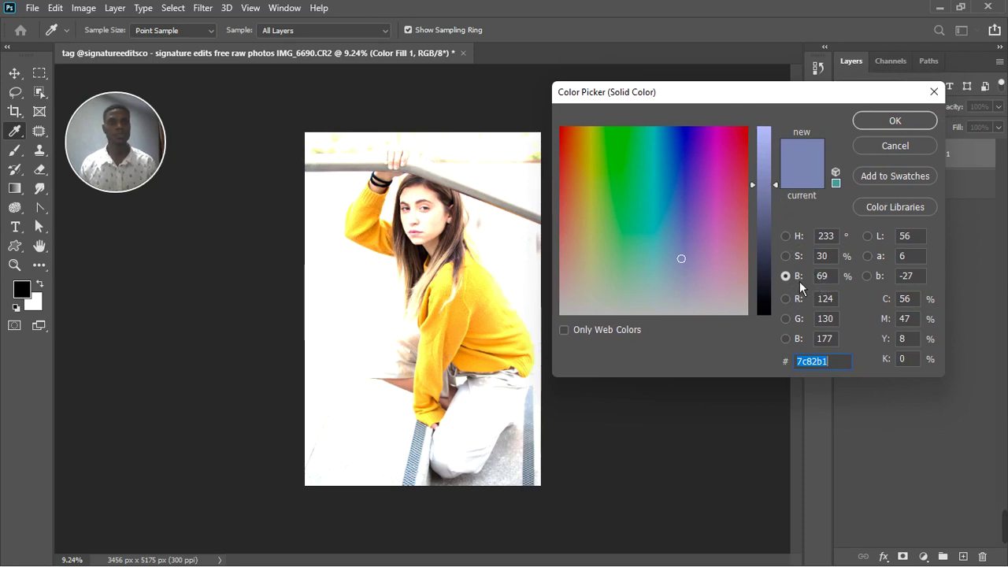
left_click(785, 235)
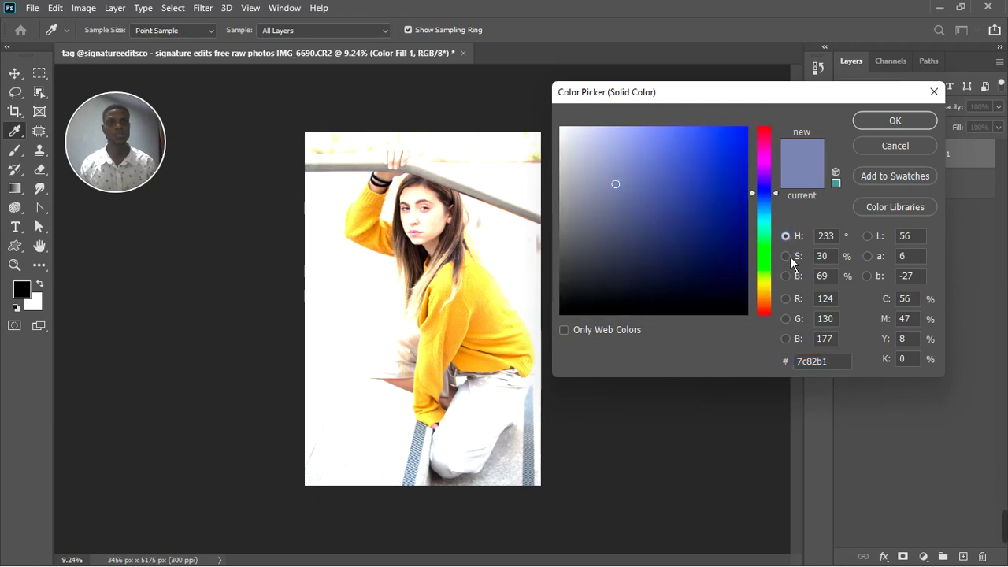
left_click(790, 260)
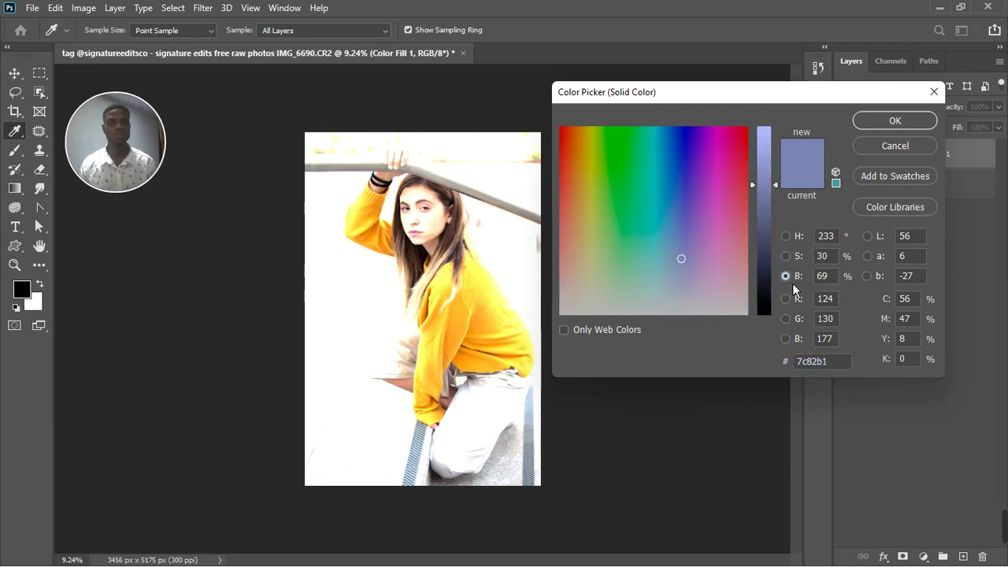
left_click_drag(782, 195, 781, 126)
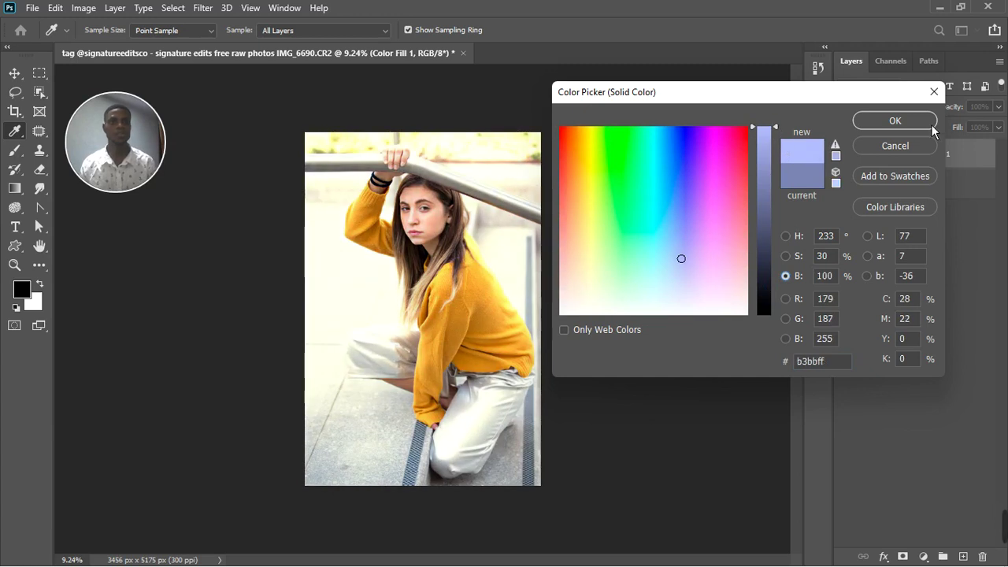
left_click(886, 124)
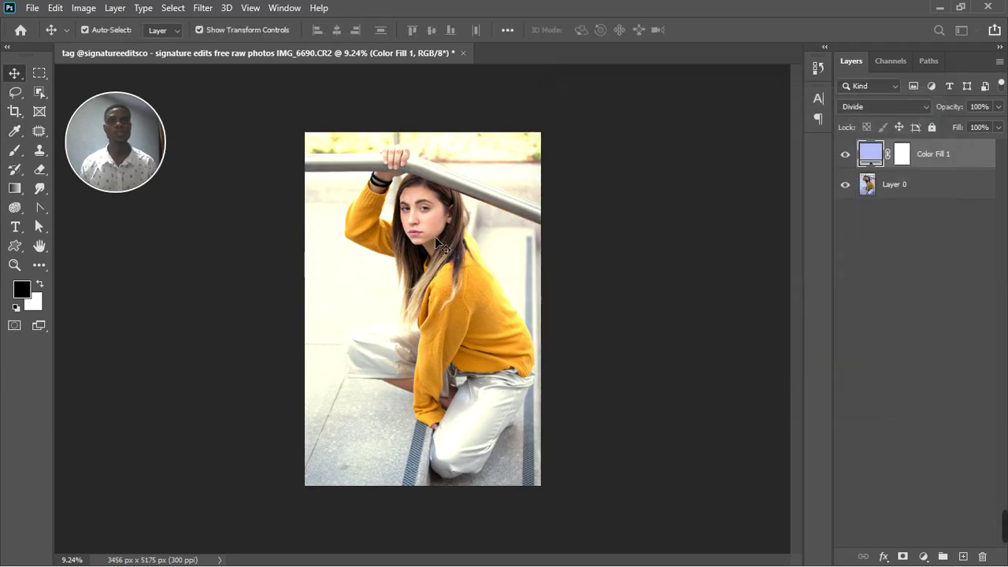
scroll(363, 214, "up", 3)
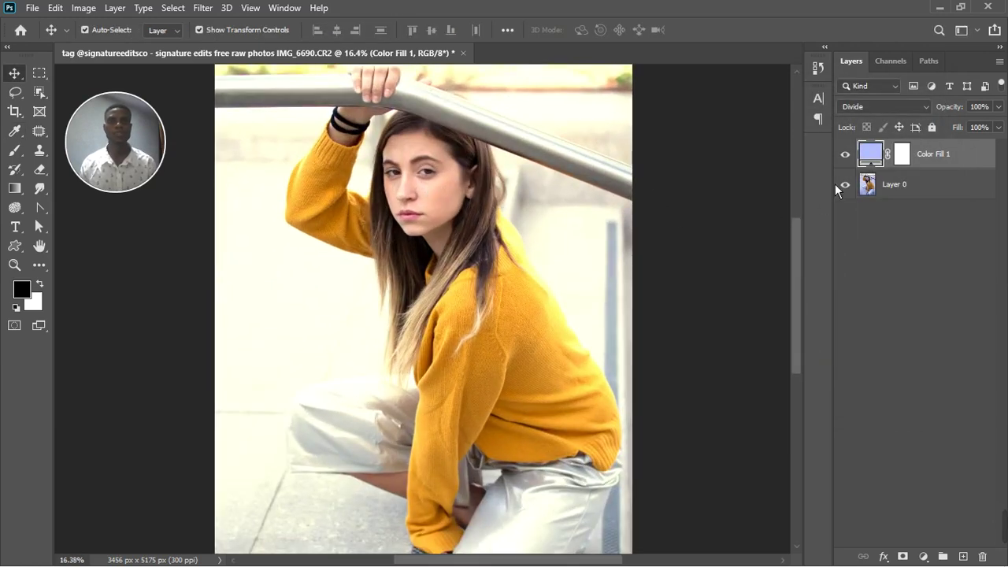
left_click(846, 156)
left_click(846, 156)
scroll(482, 197, "down", 3)
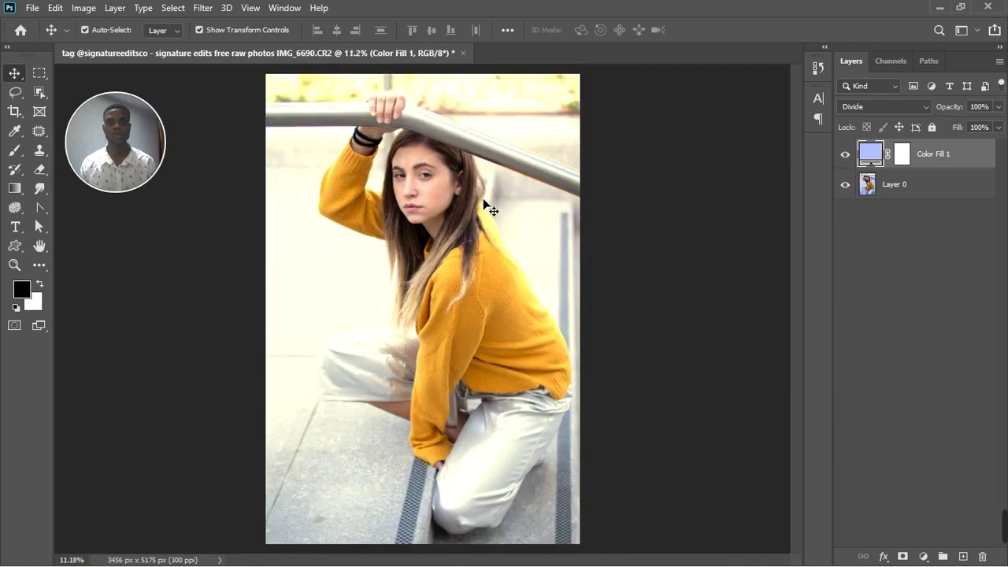
scroll(484, 222, "up", 1)
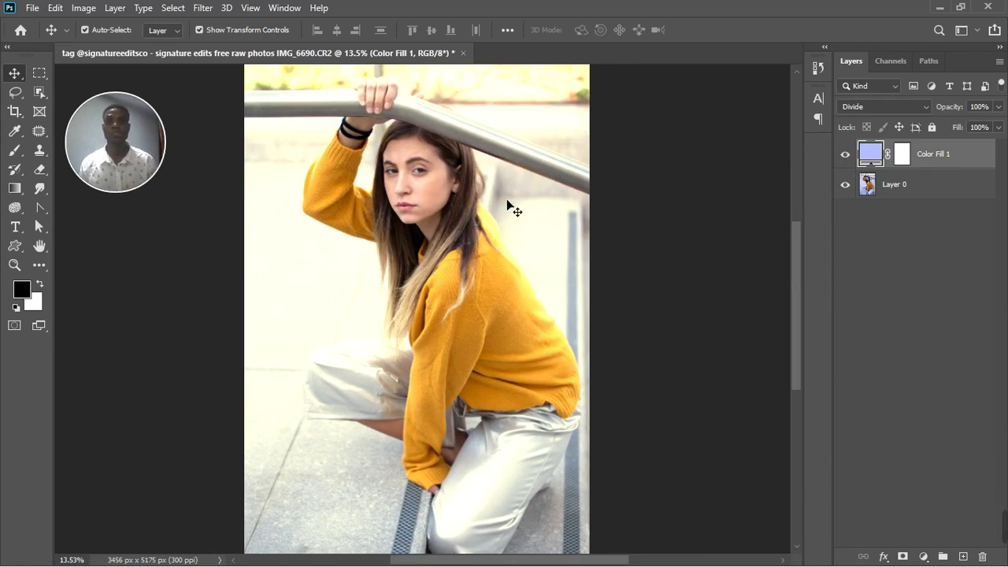
scroll(485, 198, "down", 2)
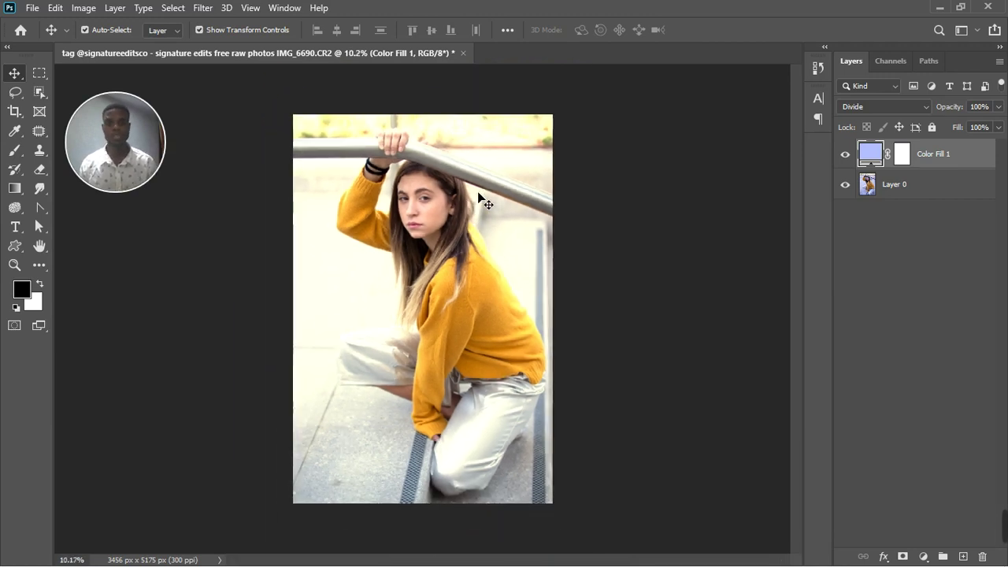
scroll(425, 260, "up", 1)
scroll(425, 260, "up", 1)
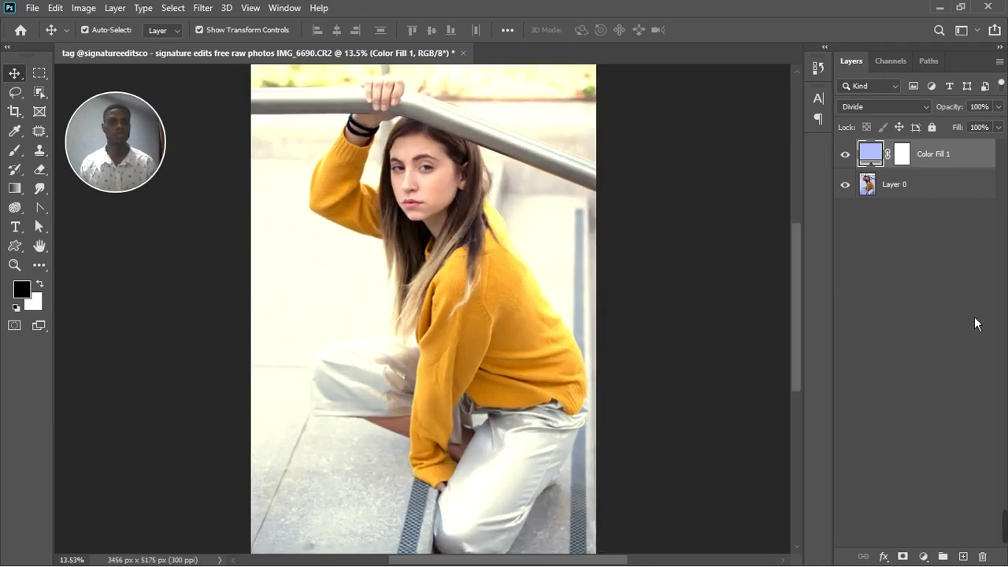
Add an Exposure adjustment layer and place it below Color Fill 1.
left_click(923, 557)
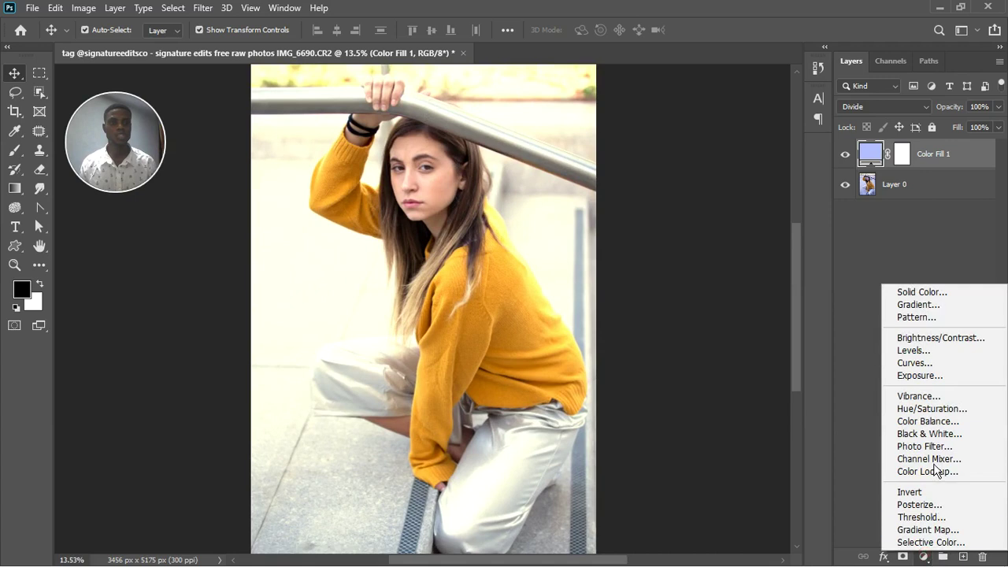
left_click(938, 380)
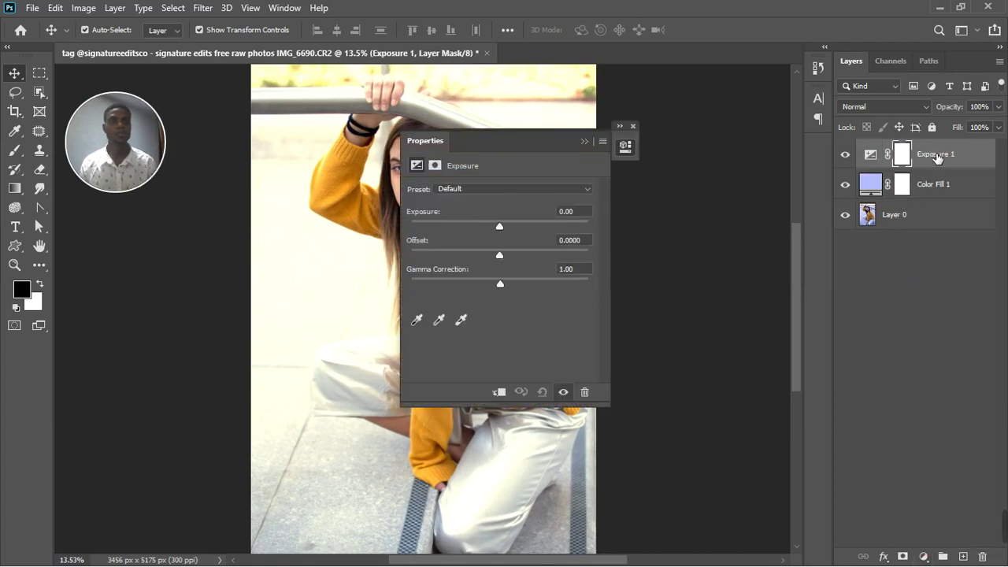
left_click_drag(936, 158, 941, 200)
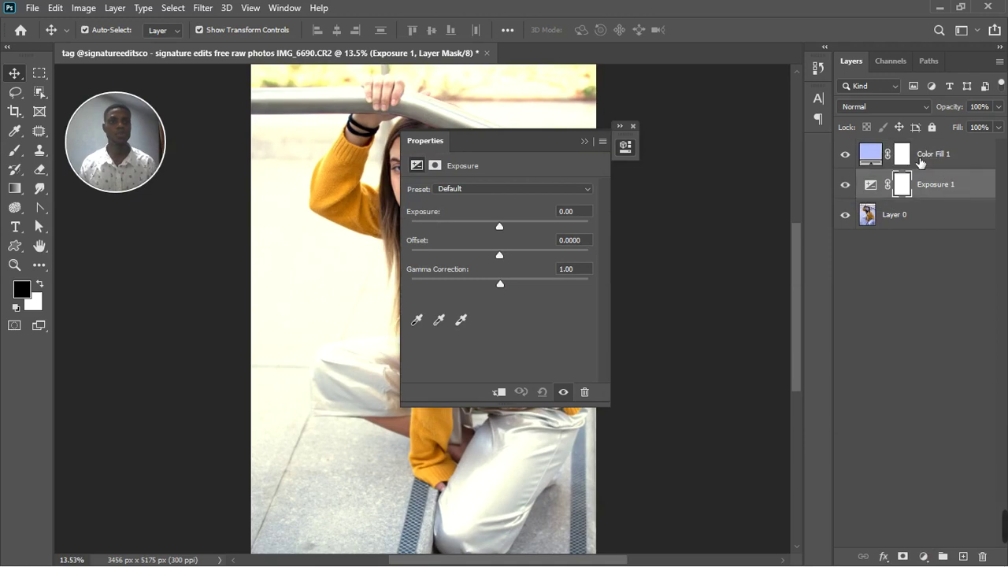
Lower Exposure 1's exposure to -0.61 to darken the photo.
left_click(658, 153)
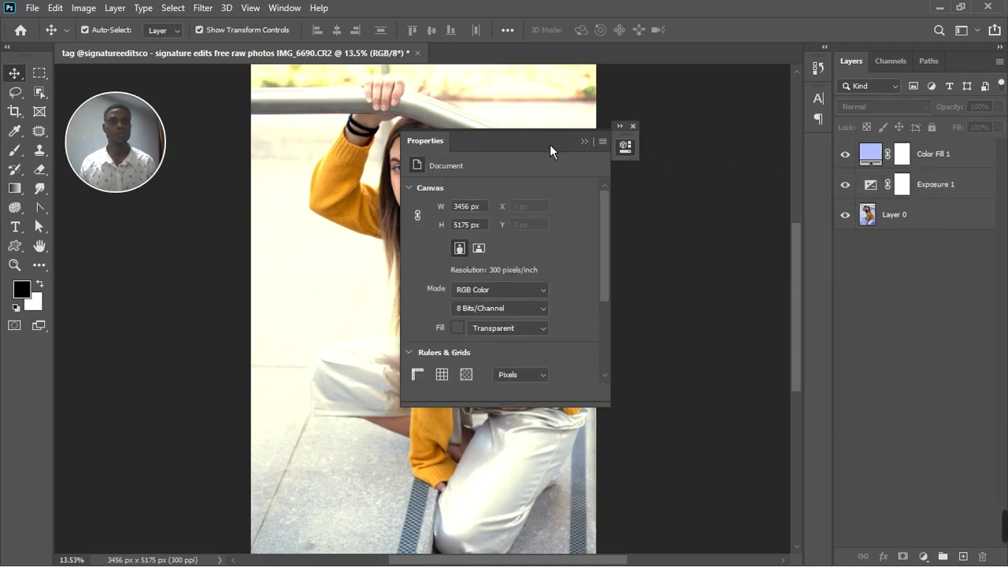
left_click(587, 146)
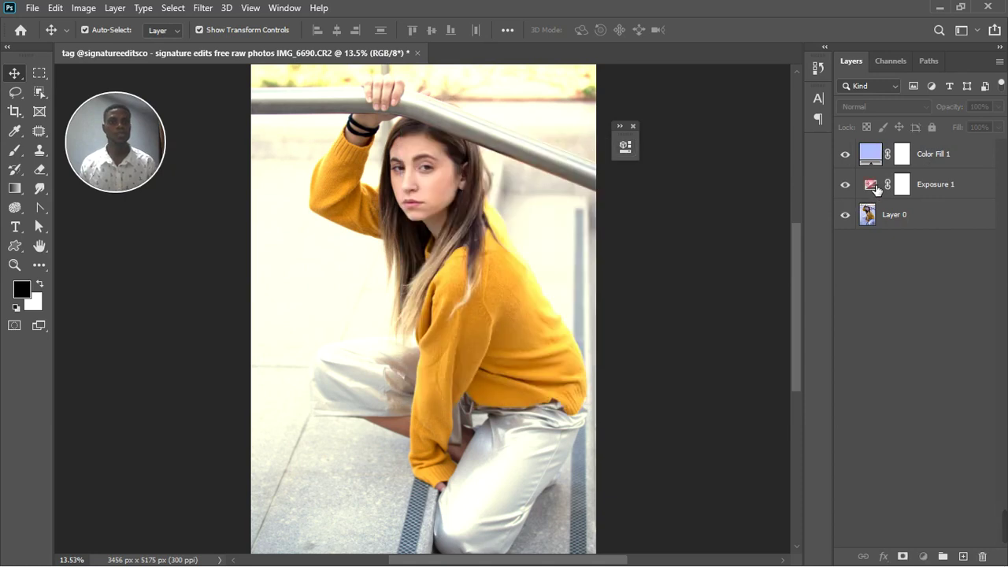
double_click(873, 186)
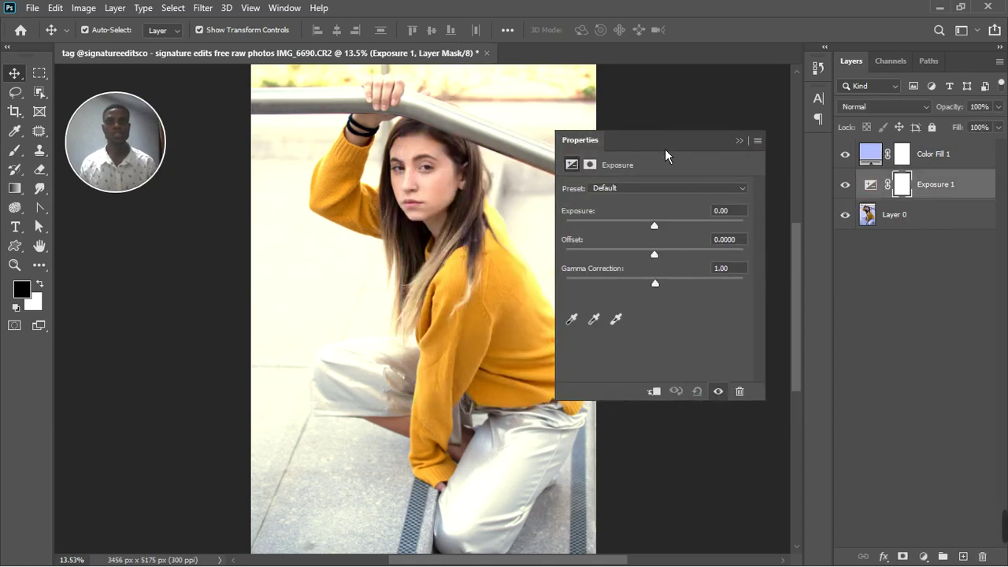
left_click_drag(509, 148, 701, 148)
left_click_drag(693, 227, 691, 233)
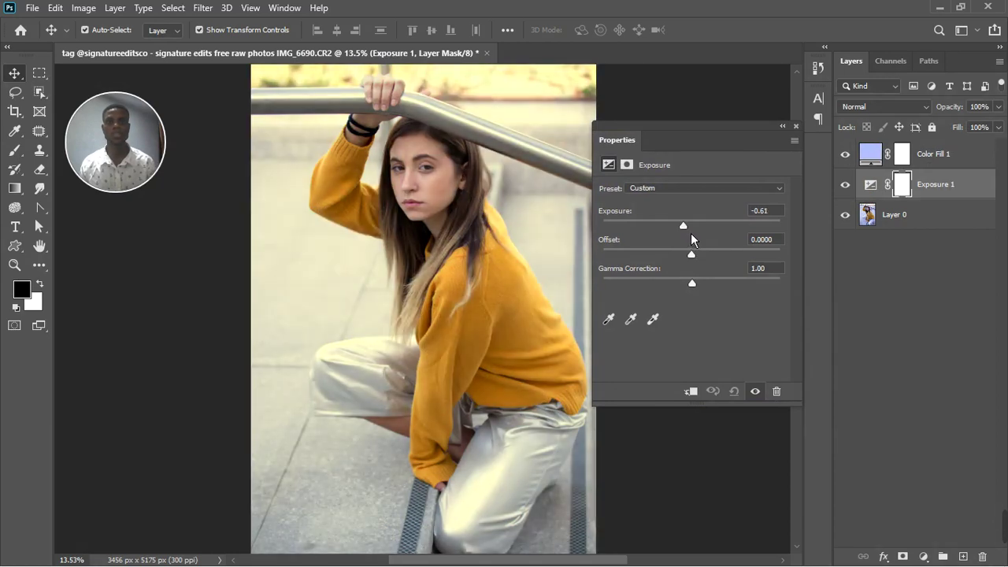
Group Color Fill 1 and Exposure 1 together into Group 1.
left_click(796, 128)
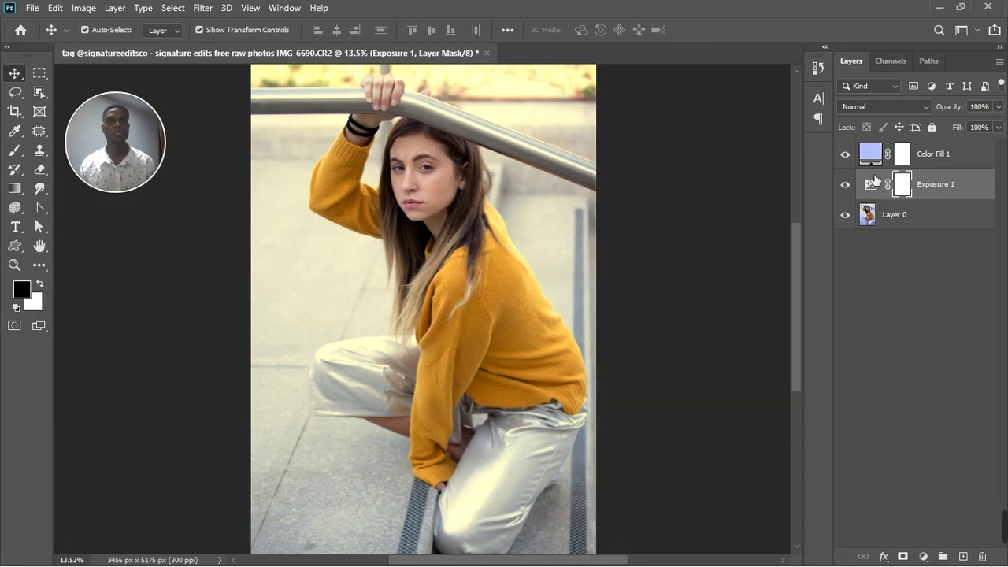
left_click(940, 156, "shift")
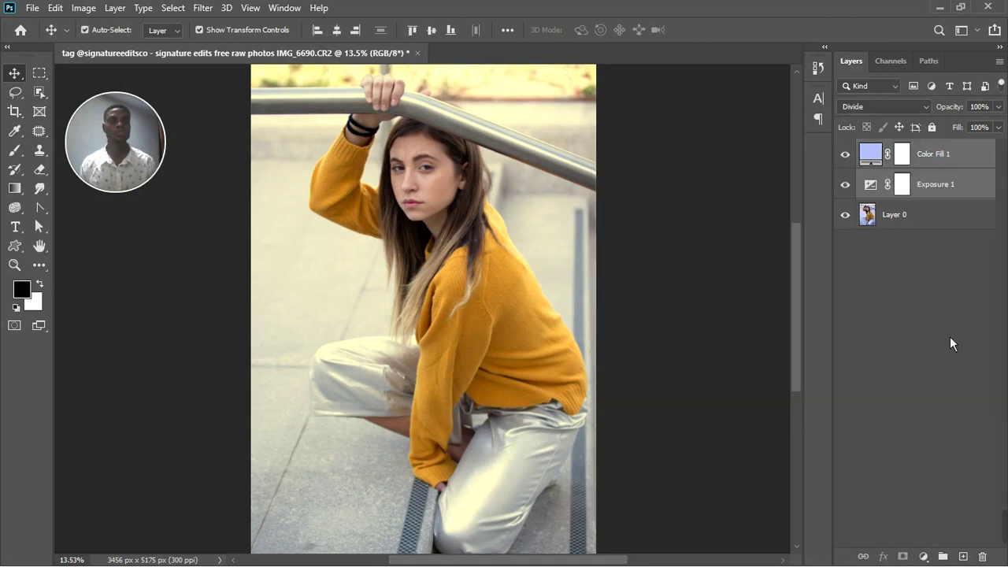
left_click(942, 556)
Toggle Group 1 to compare before and after, then move Exposure 1 above Color Fill 1.
left_click(846, 149)
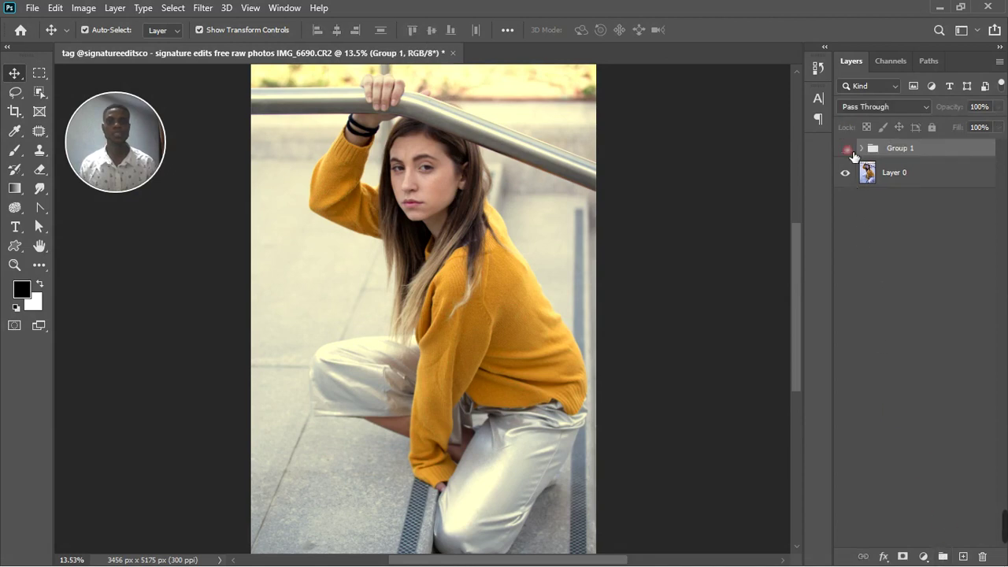
left_click(853, 153)
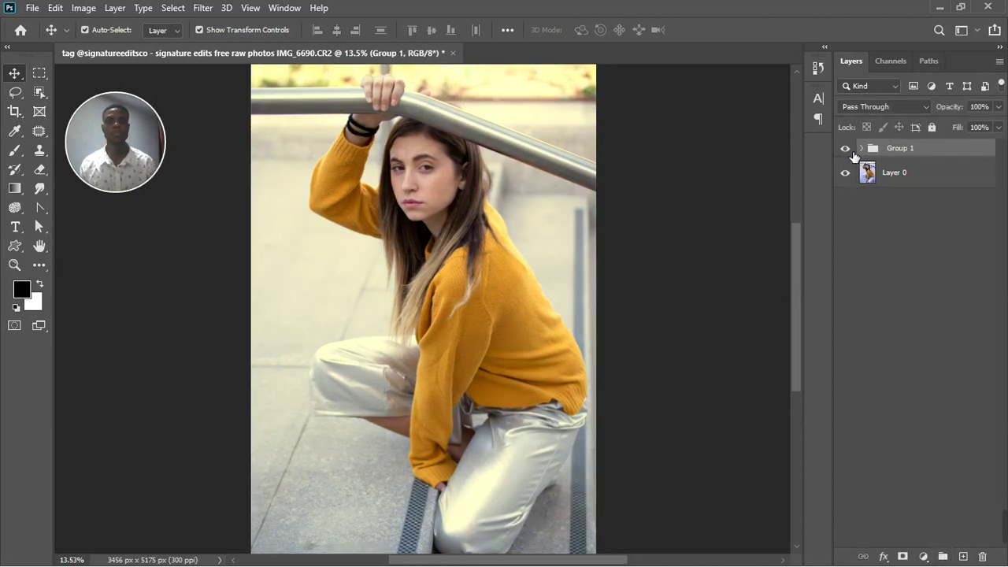
left_click(853, 154)
left_click(852, 153)
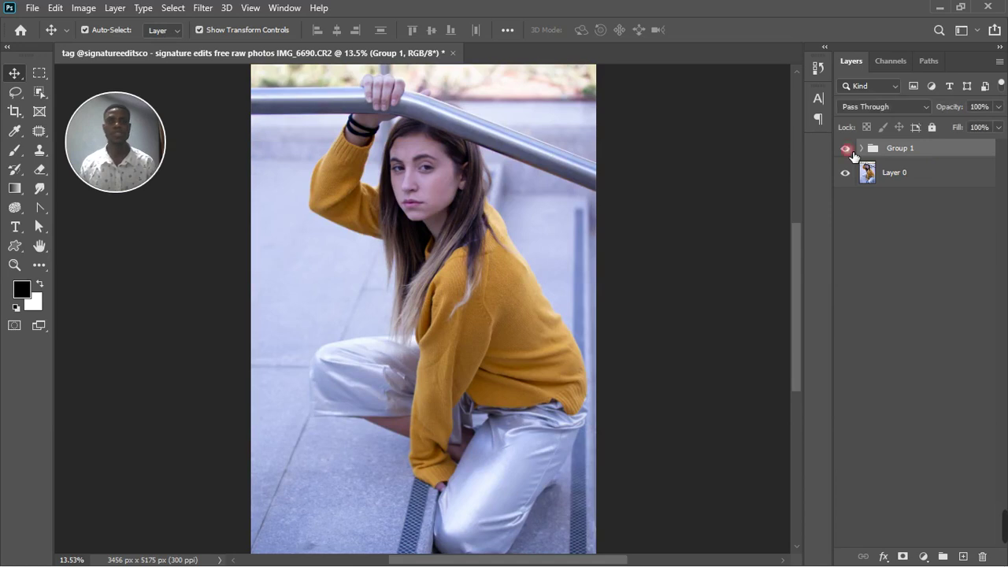
left_click(861, 150)
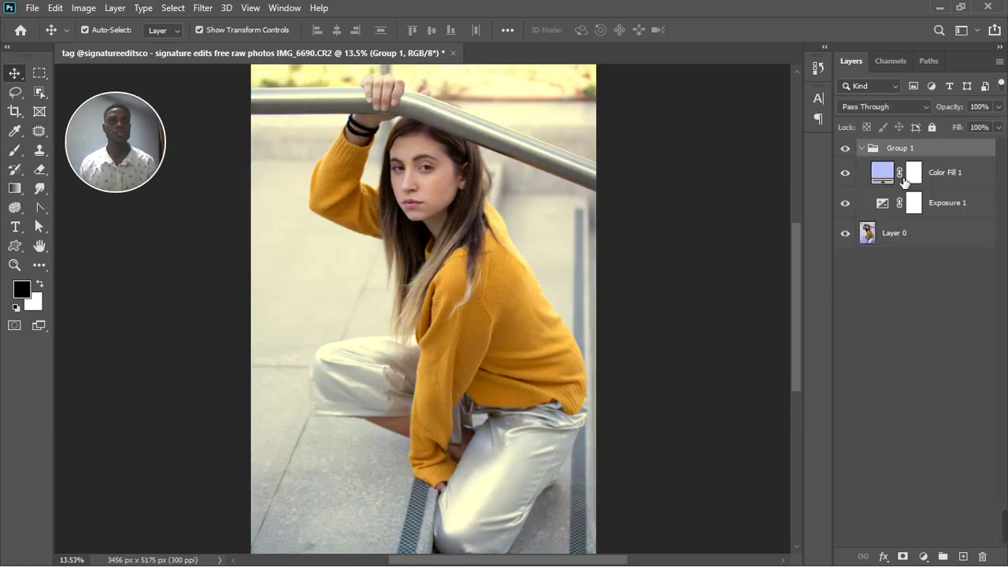
left_click_drag(941, 204, 944, 170)
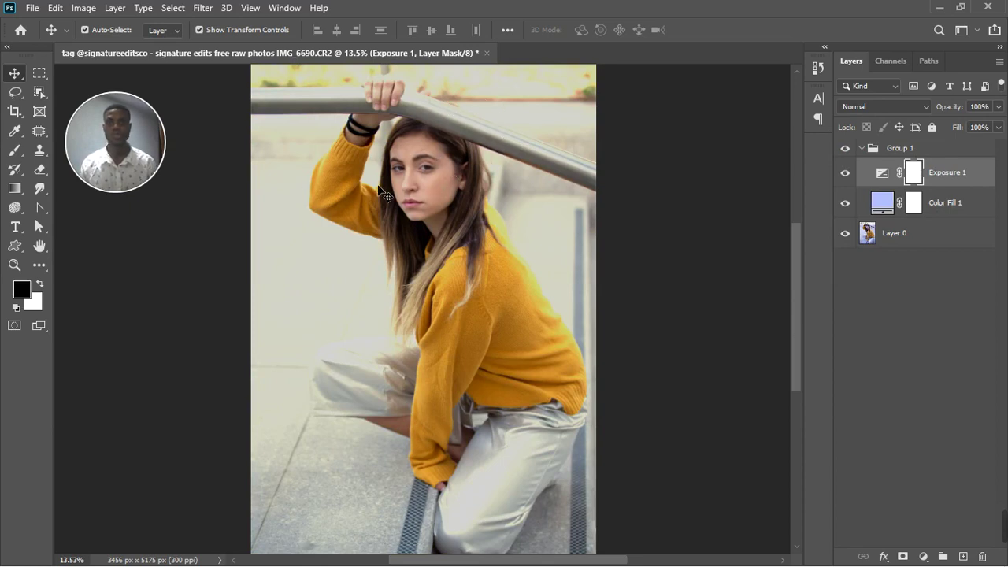
Move Exposure 1 back beneath Color Fill 1 in Group 1 and reselect Color Fill 1.
left_click_drag(953, 180, 959, 225)
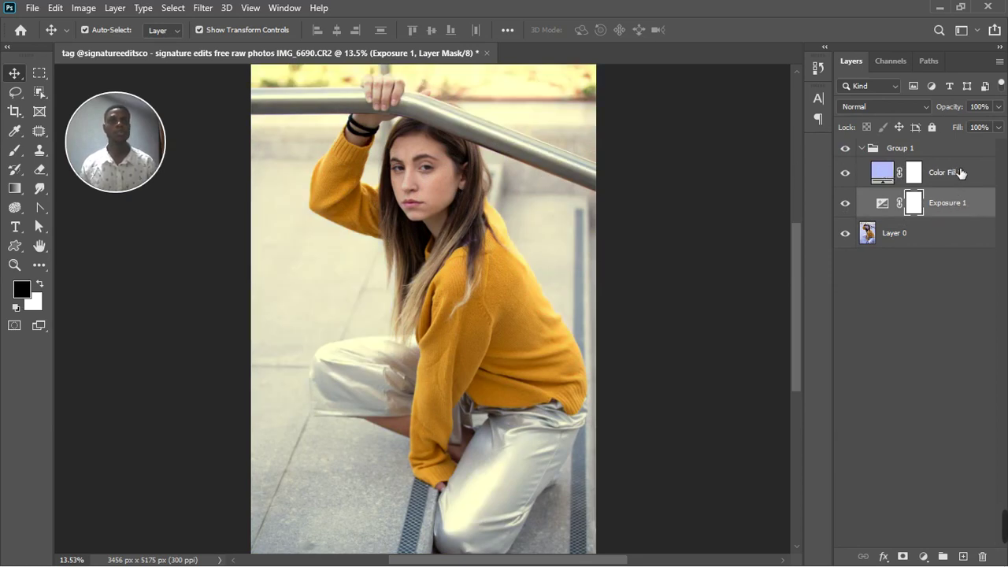
scroll(417, 204, "down", 2)
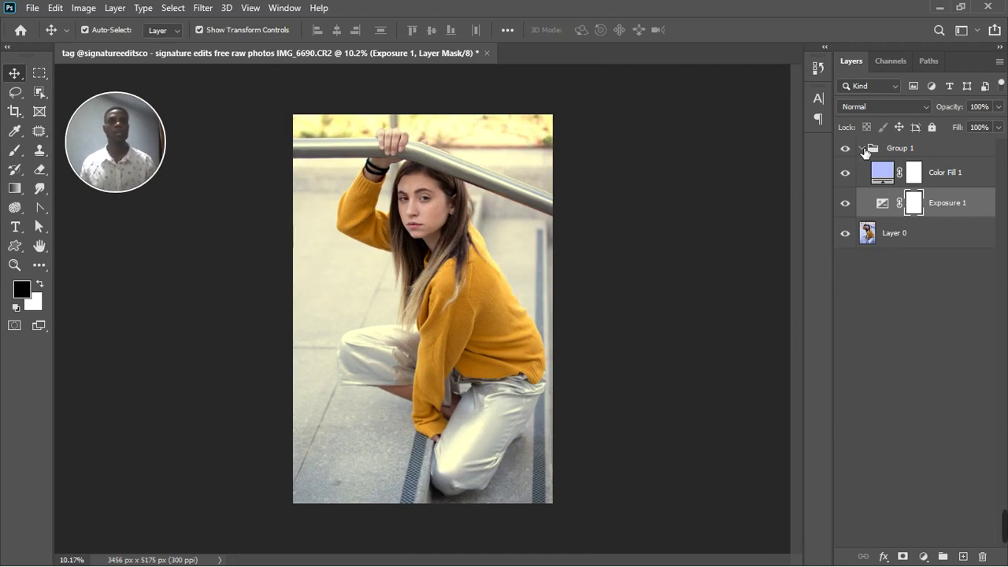
scroll(418, 192, "up", 1)
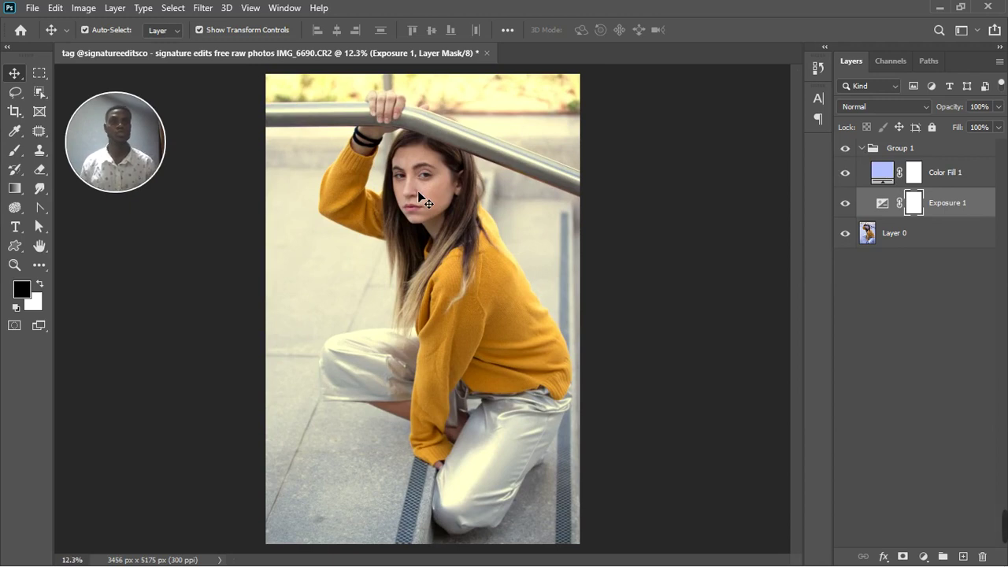
left_click(970, 175)
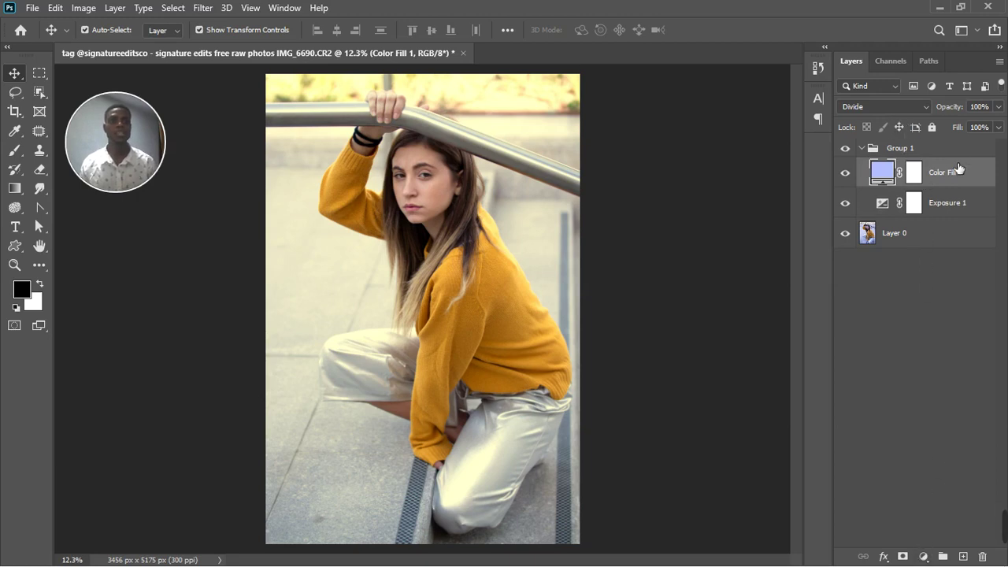
scroll(429, 163, "up", 5)
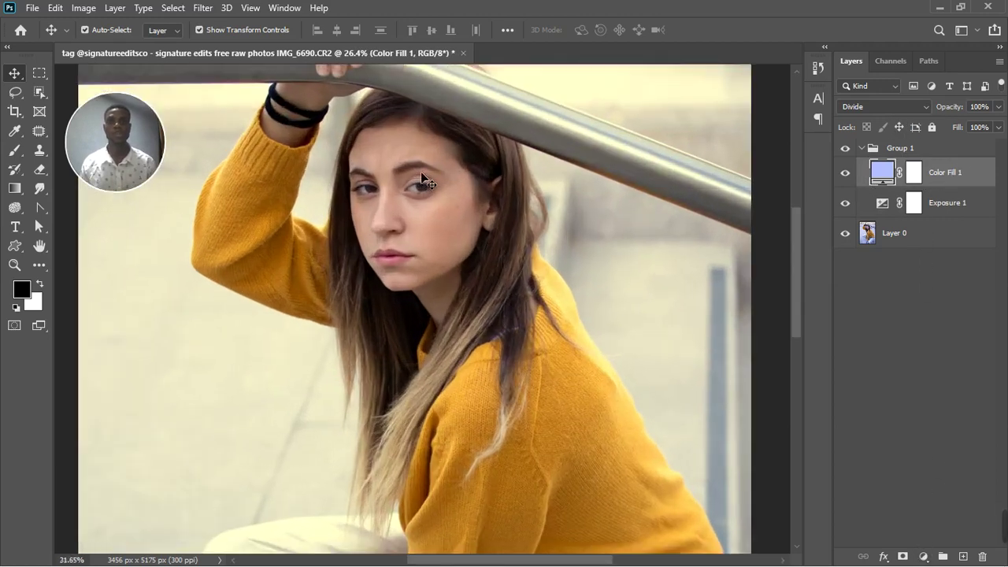
scroll(422, 175, "up", 3)
scroll(420, 169, "up", 3)
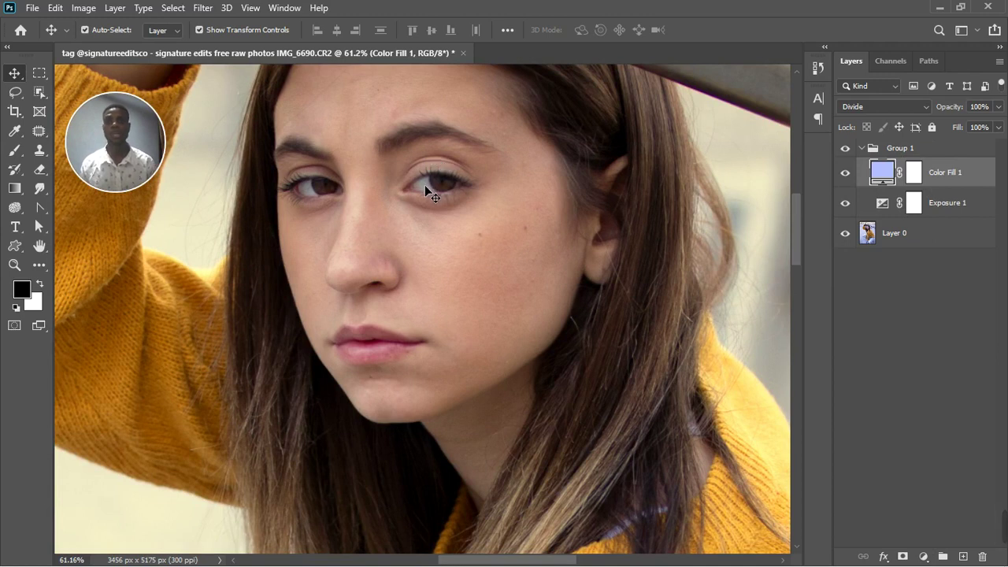
left_click(890, 109)
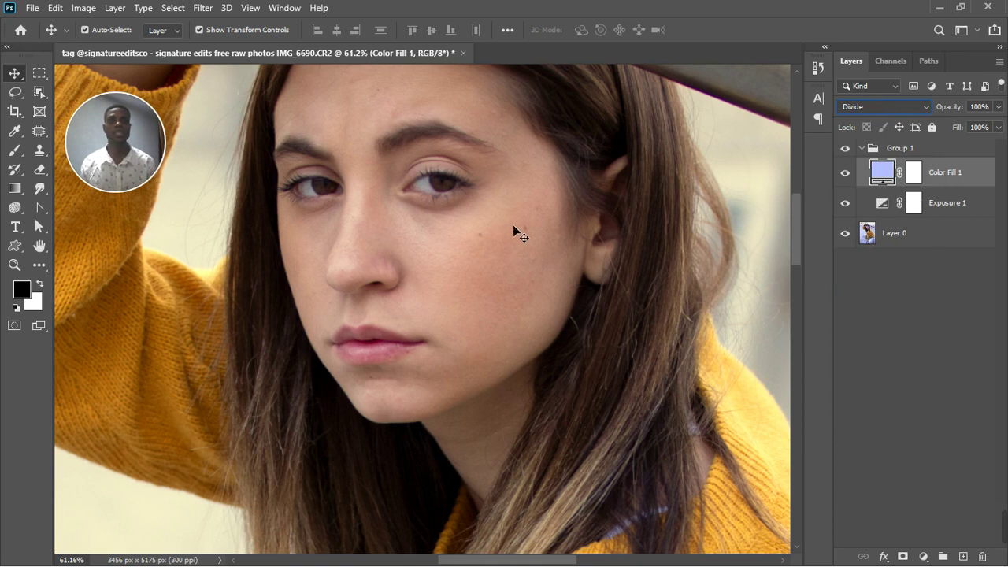
double_click(883, 172)
left_click(892, 180)
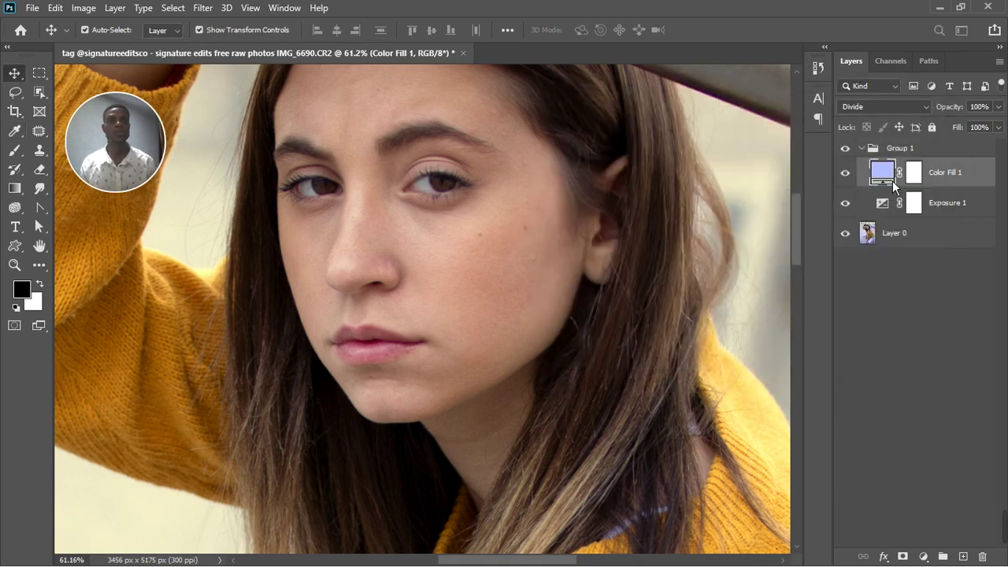
left_click(677, 207)
double_click(883, 170)
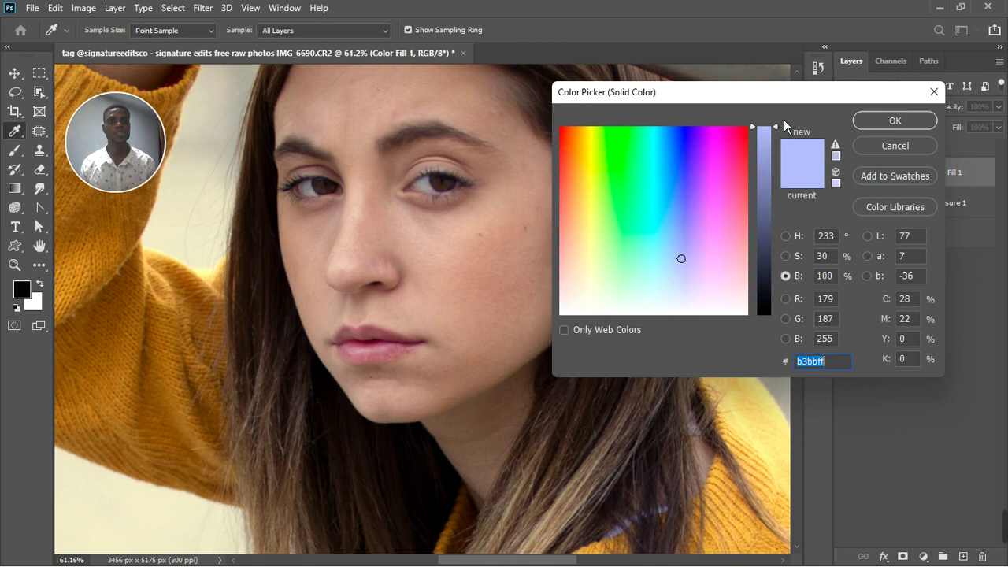
left_click(885, 120)
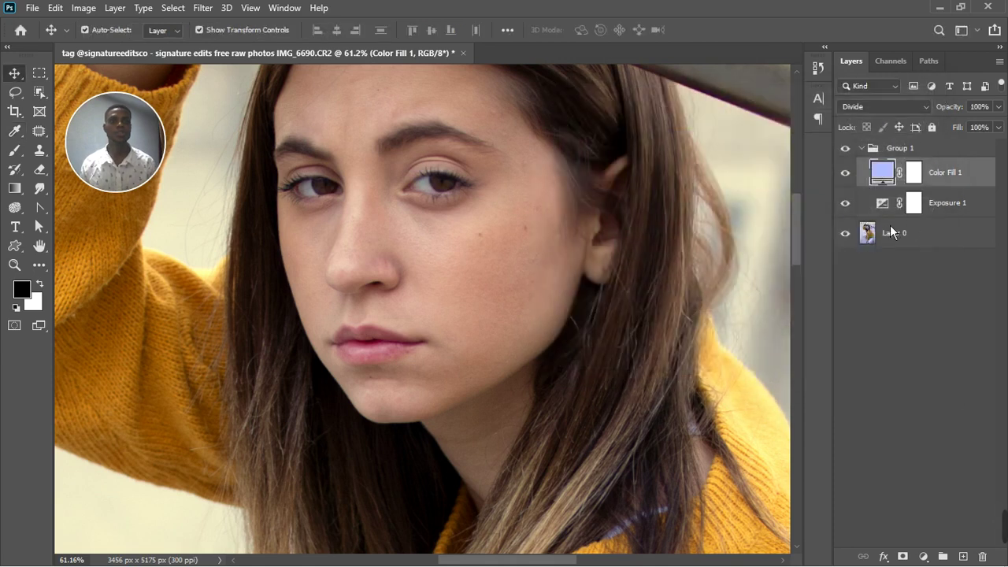
scroll(513, 243, "down", 2)
scroll(513, 237, "down", 2)
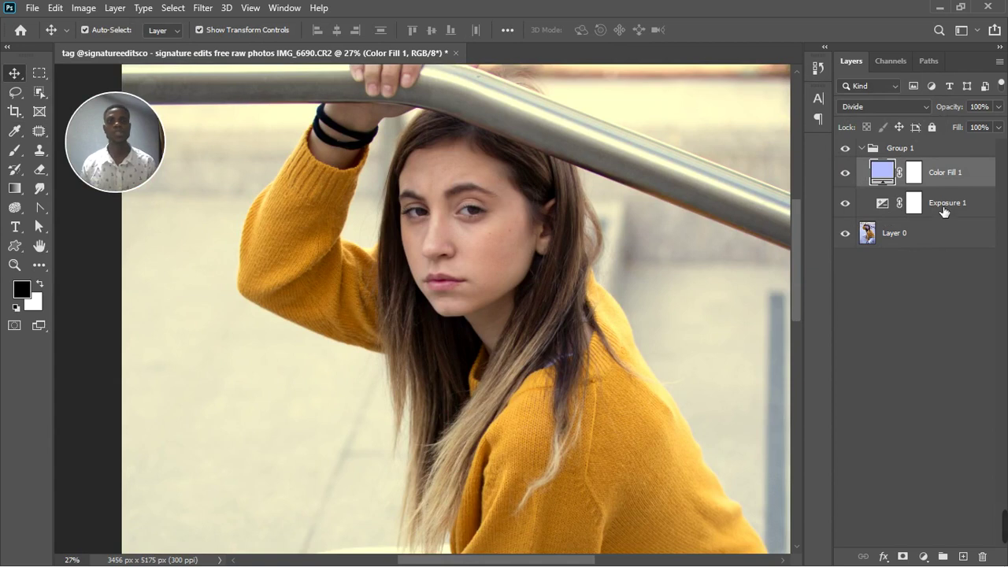
left_click(880, 207)
double_click(880, 209)
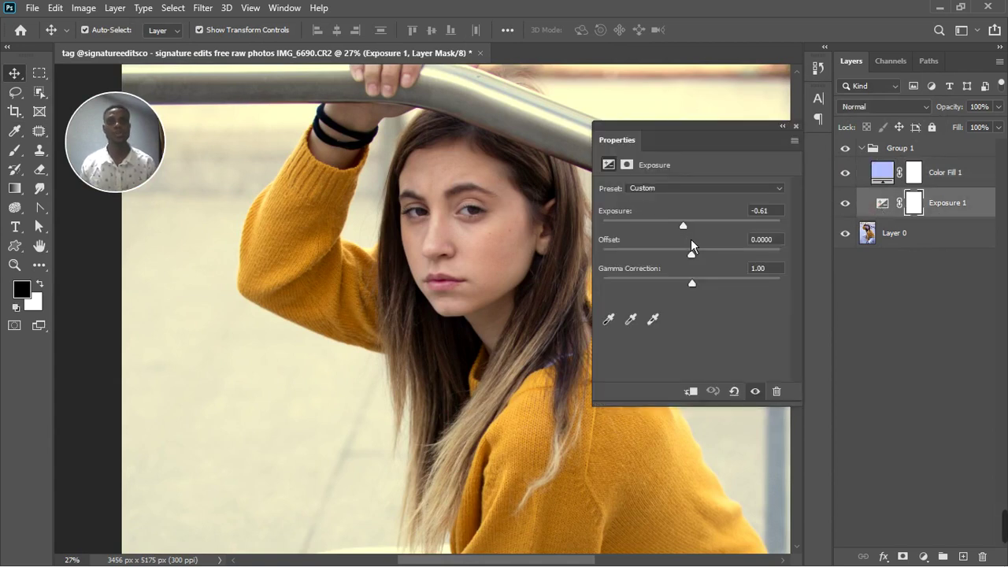
left_click(795, 126)
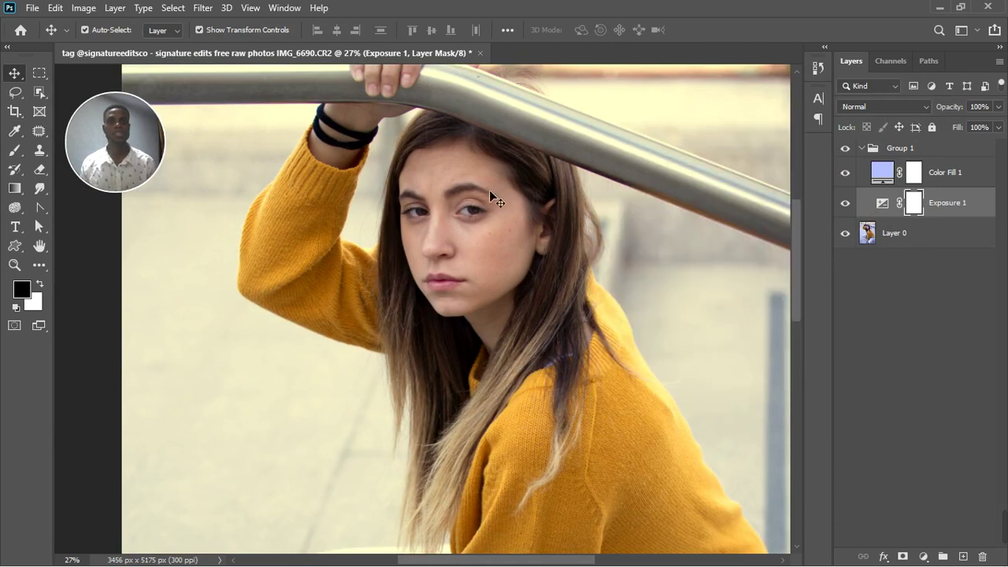
scroll(456, 194, "down", 2)
scroll(455, 195, "down", 2)
scroll(460, 201, "down", 2)
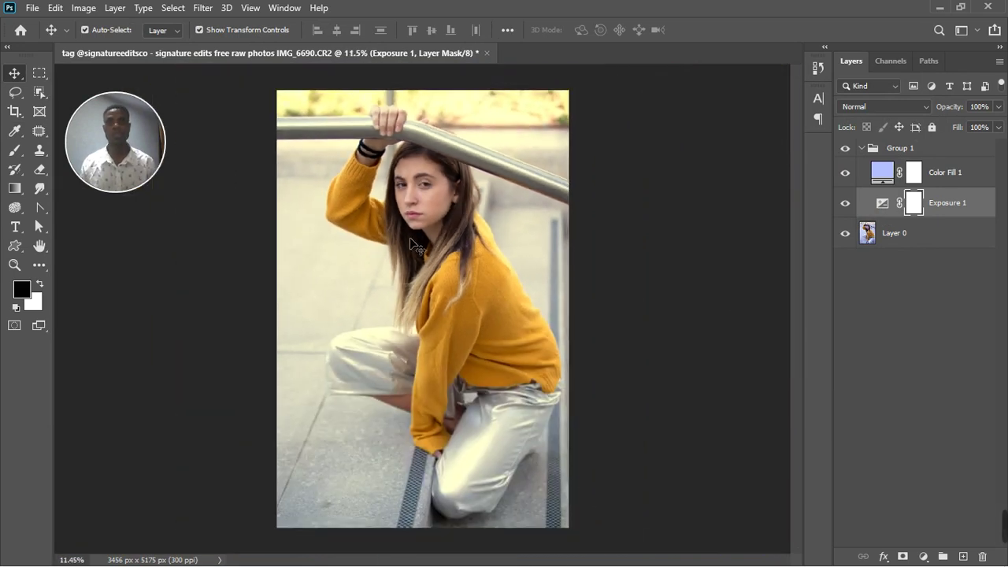
scroll(409, 237, "up", 1)
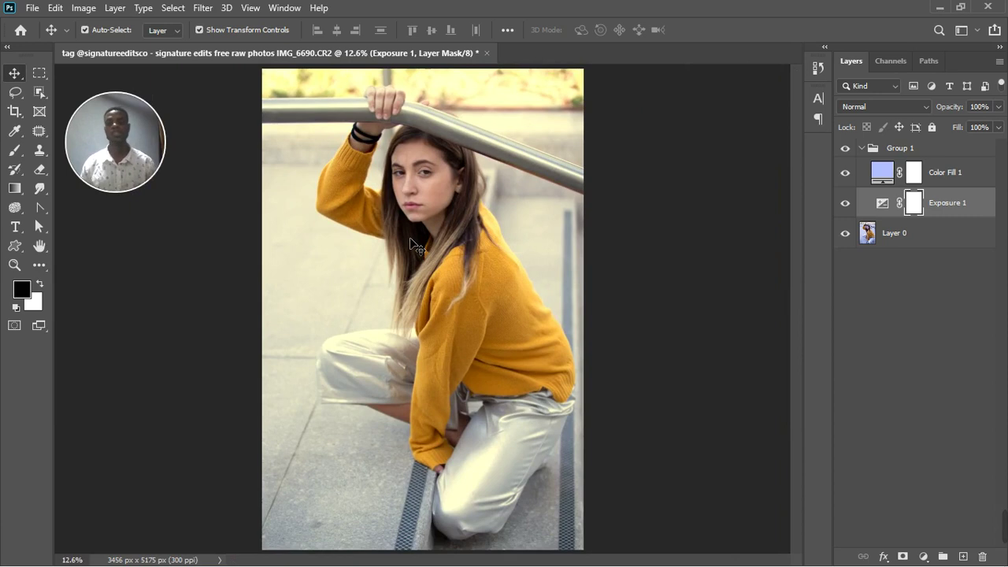